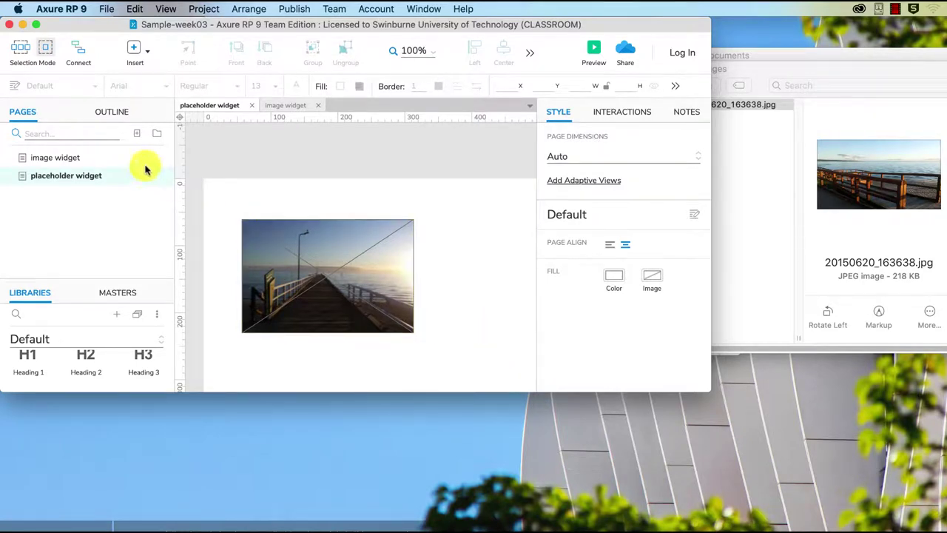
Step: Add a new page named 'dynamic panel' and open it
left_click(137, 133)
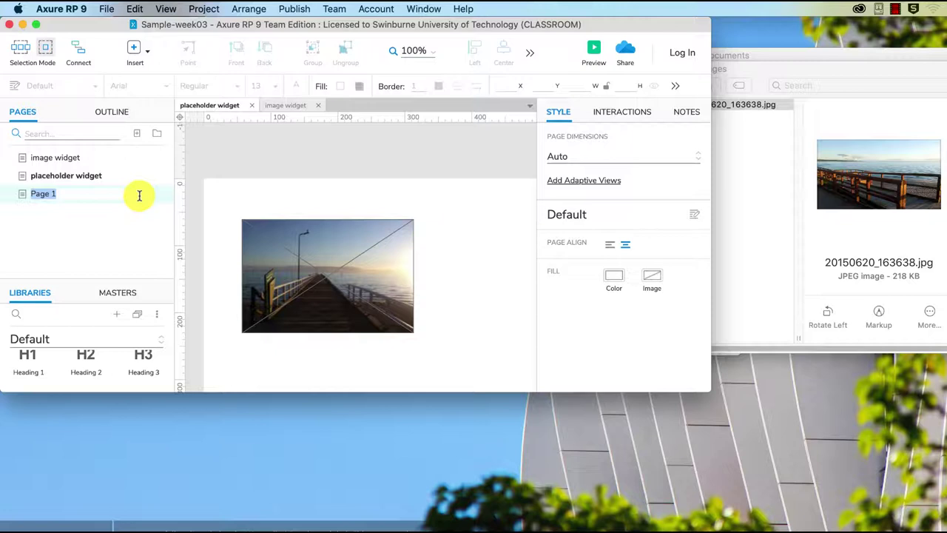
type("dynamic panel")
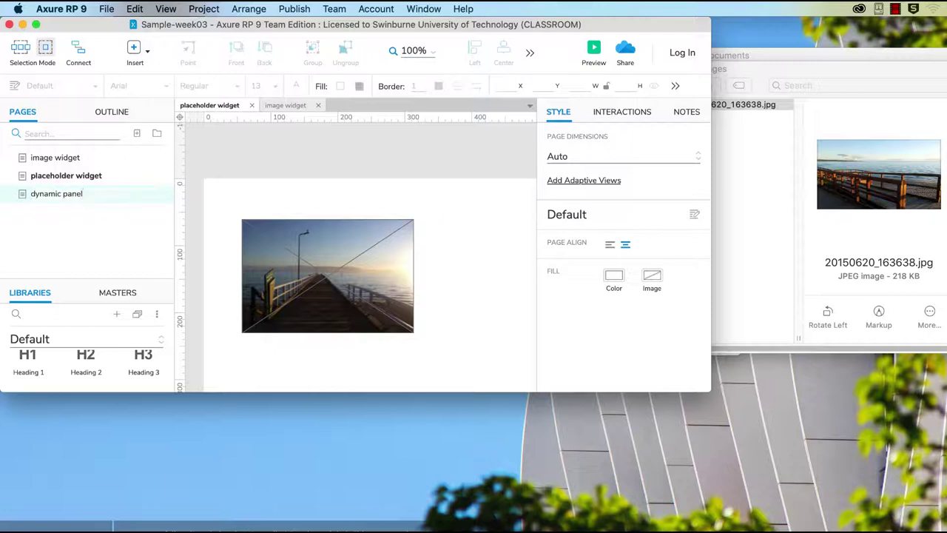
left_click(24, 200)
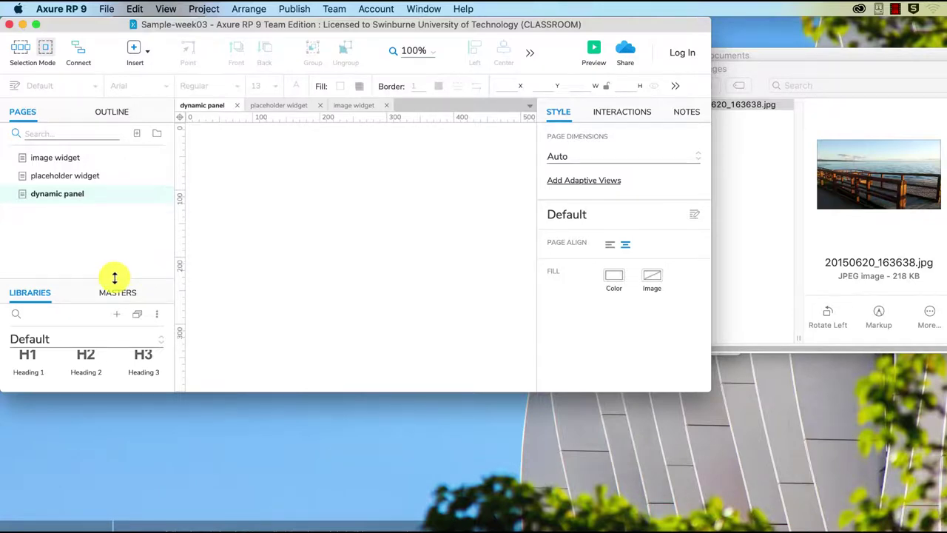
Step: Place a 300×170 Dynamic Panel on the canvas at 47, 21
left_click_drag(114, 278, 127, 133)
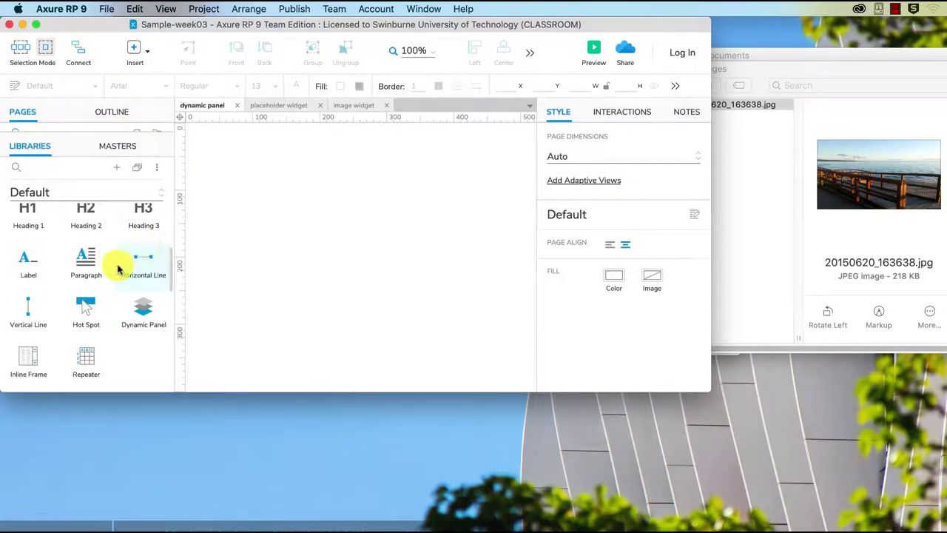
scroll(117, 252, "up", 5)
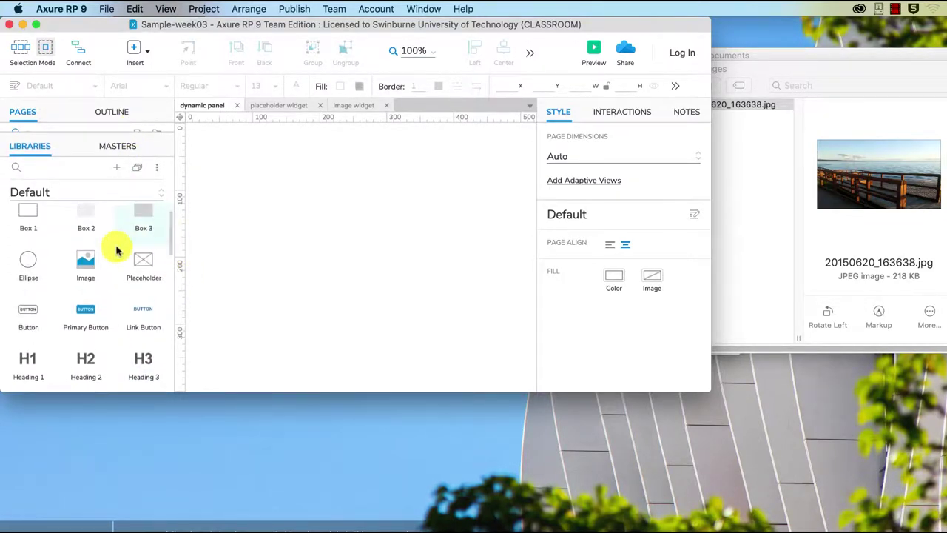
scroll(171, 259, "down", 5)
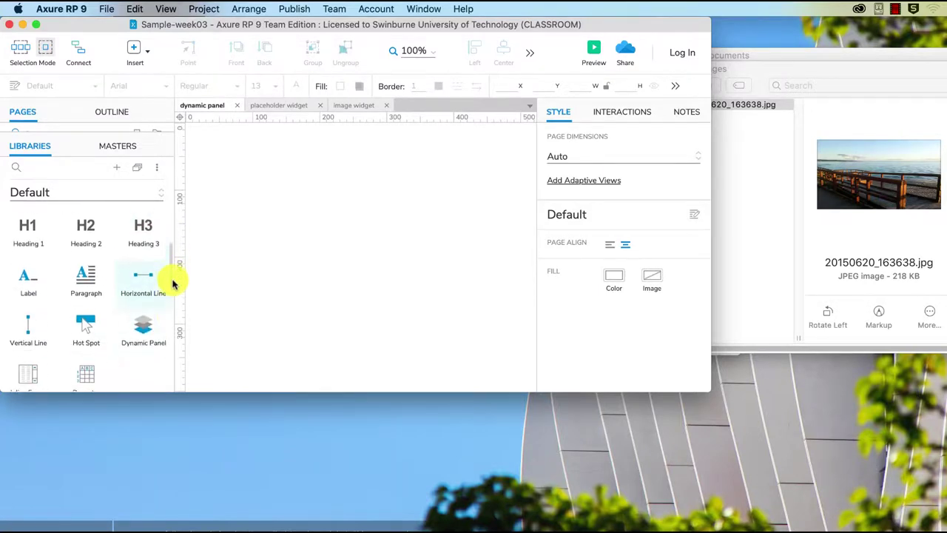
left_click_drag(148, 285, 247, 154)
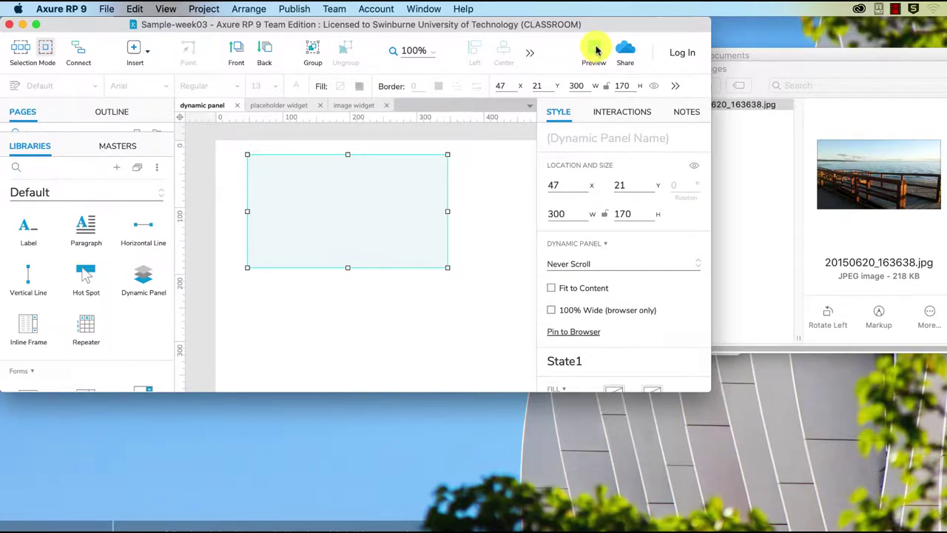
left_click(595, 51)
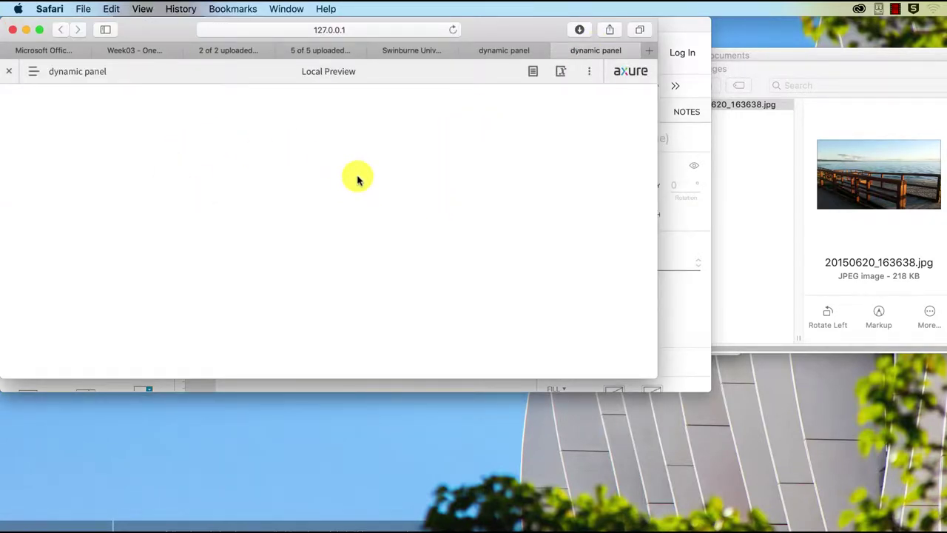
left_click(687, 317)
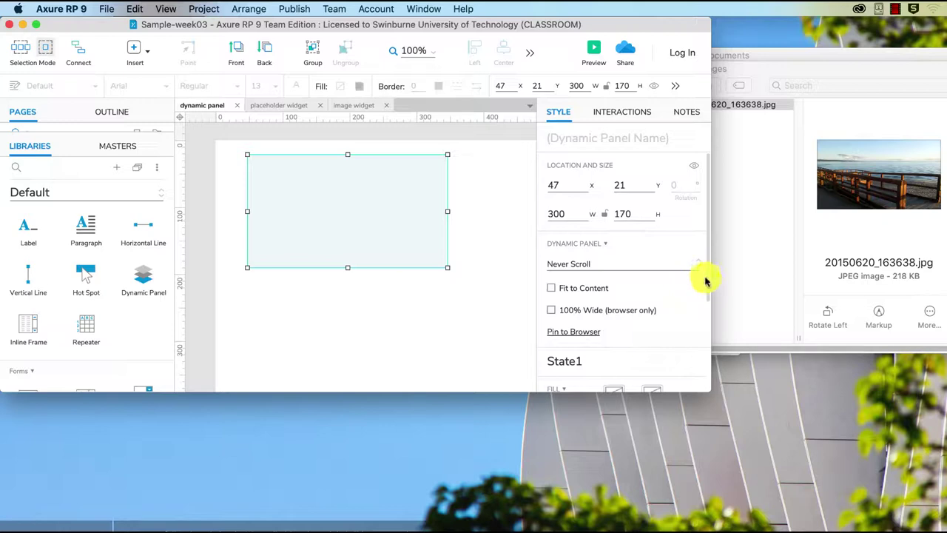
Step: Set State1's fill image to the seaford-beach-pier.jpg photo
left_click_drag(707, 282, 704, 374)
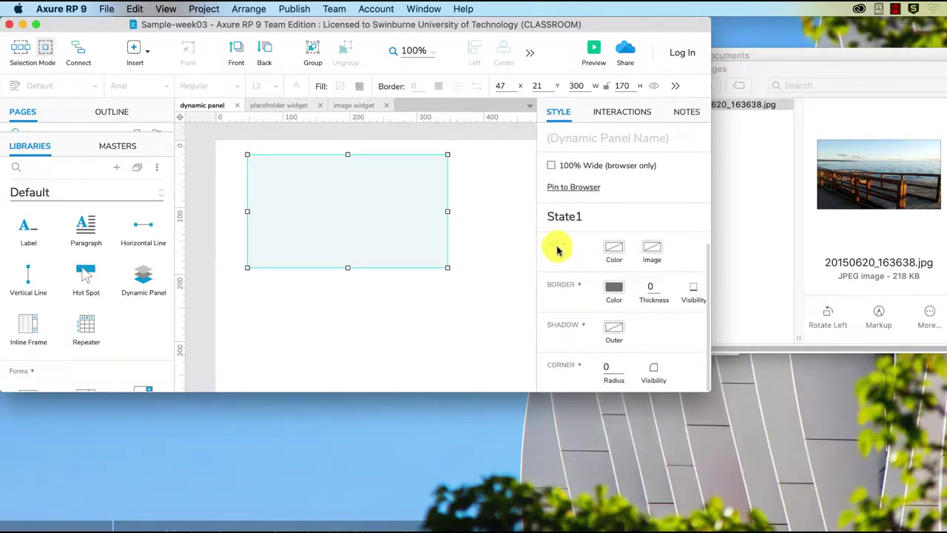
left_click(652, 248)
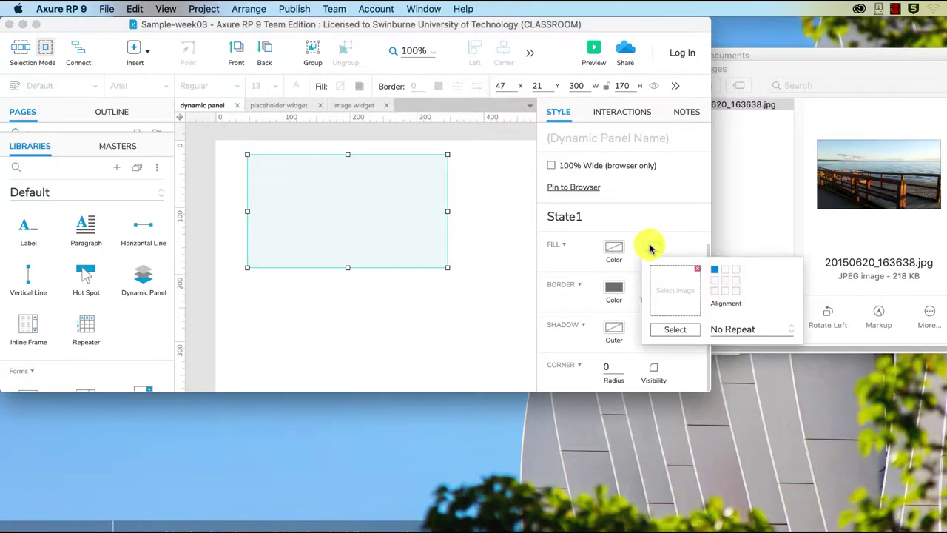
left_click(674, 328)
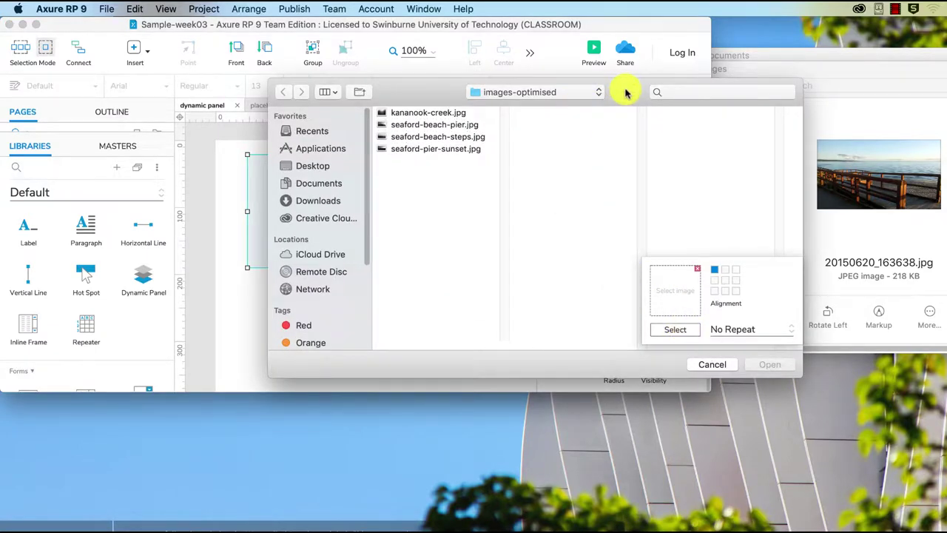
left_click_drag(626, 96, 426, 70)
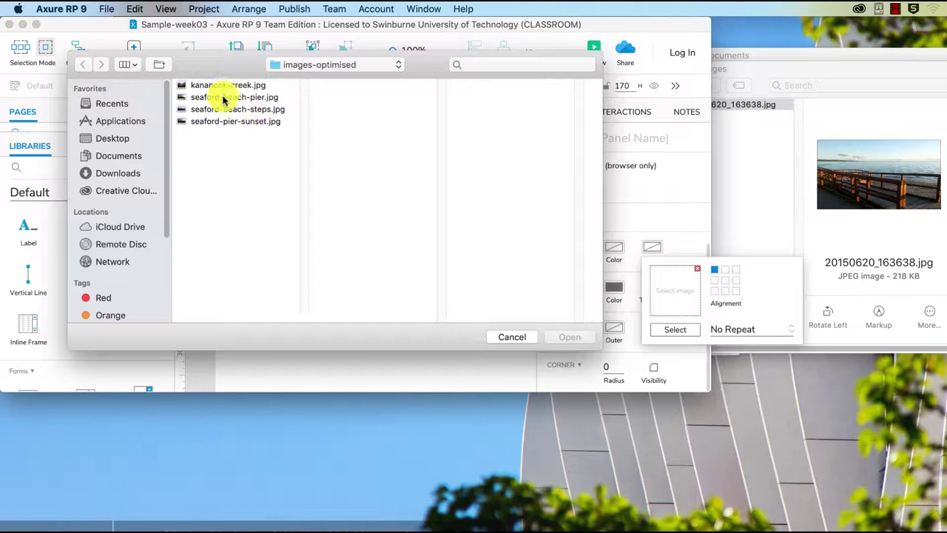
left_click(222, 97)
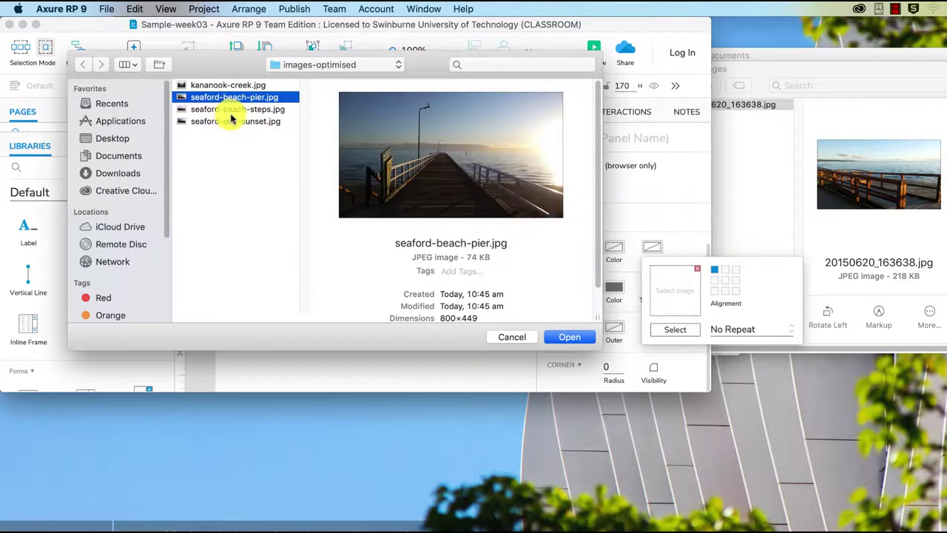
left_click(561, 339)
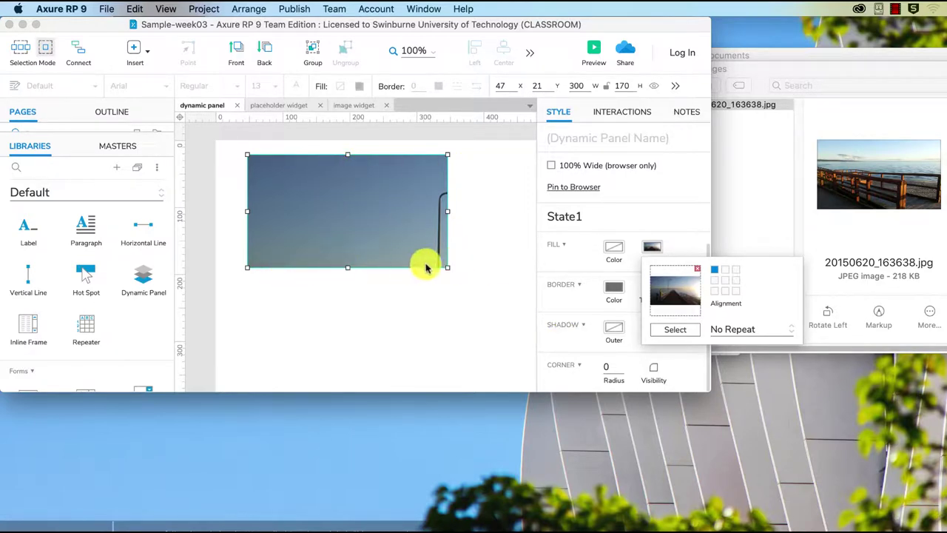
Step: Centre the pier photo fill and set it to Stretch to Cover, after briefly trying Stretch to Contain
left_click(727, 285)
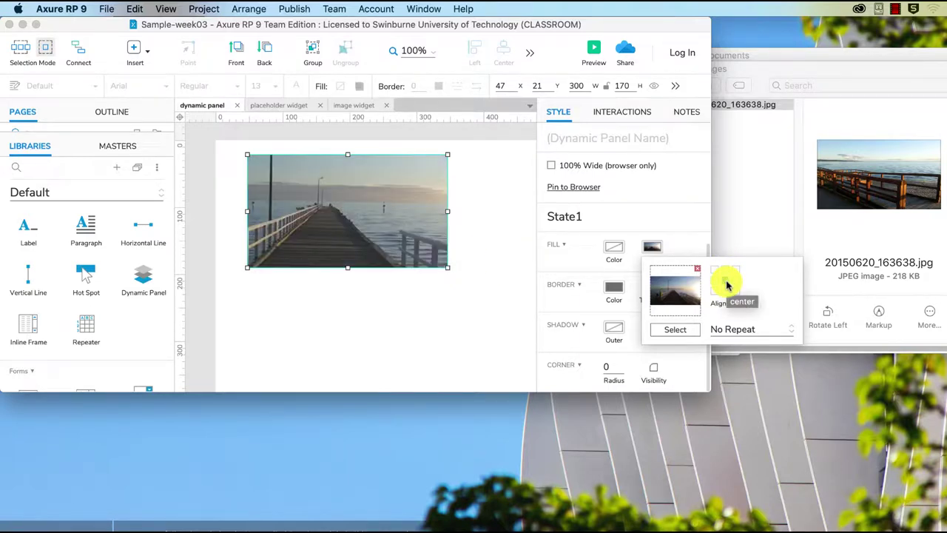
left_click(787, 331)
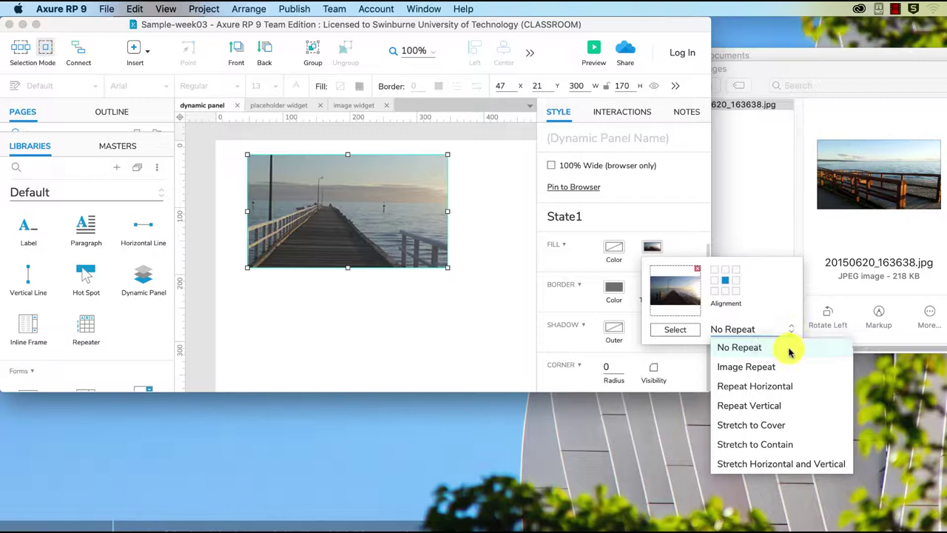
left_click(783, 425)
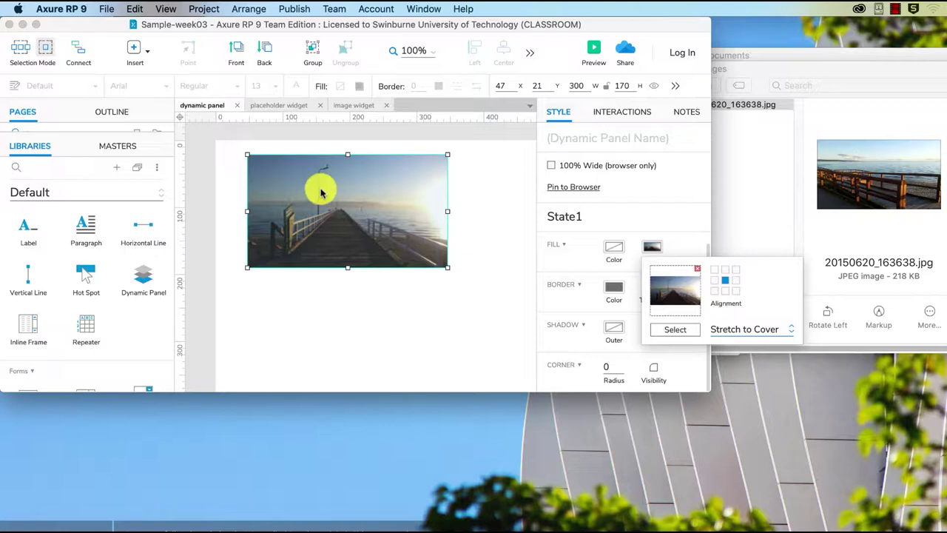
left_click(791, 330)
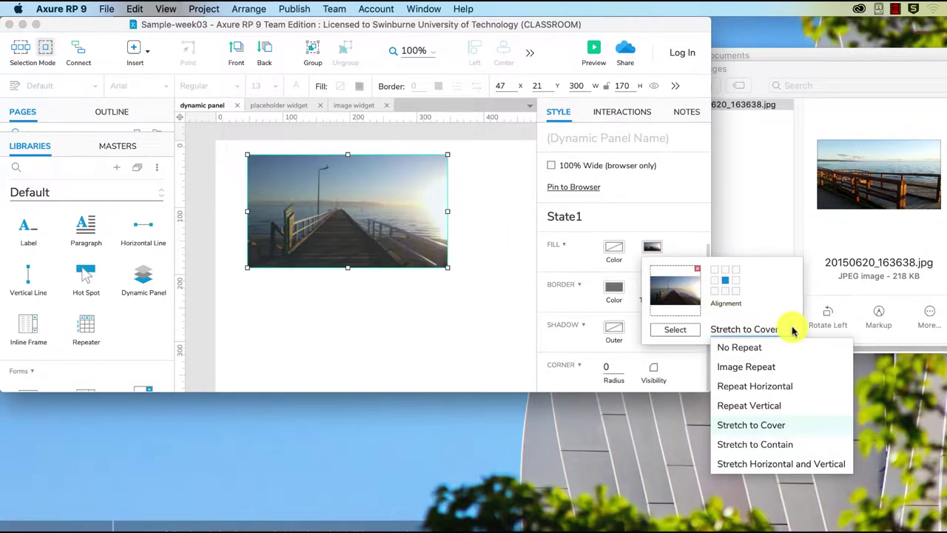
left_click(792, 444)
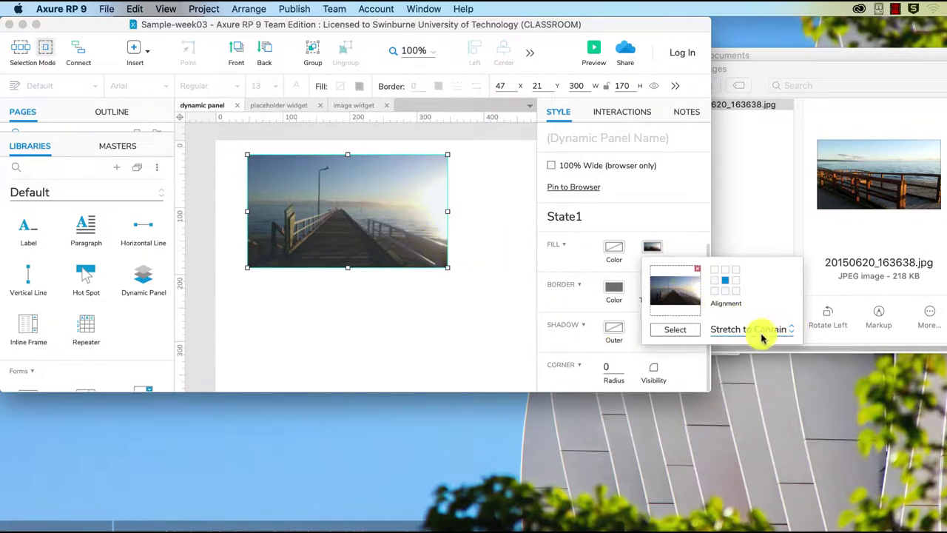
left_click(789, 330)
left_click(791, 425)
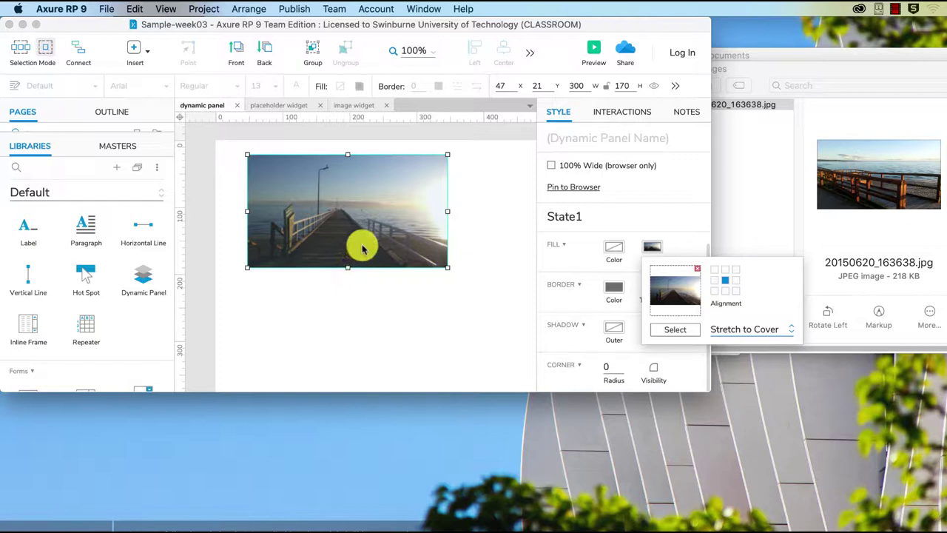
Step: Make the pier photo panel taller, to 300×358
left_click(569, 302)
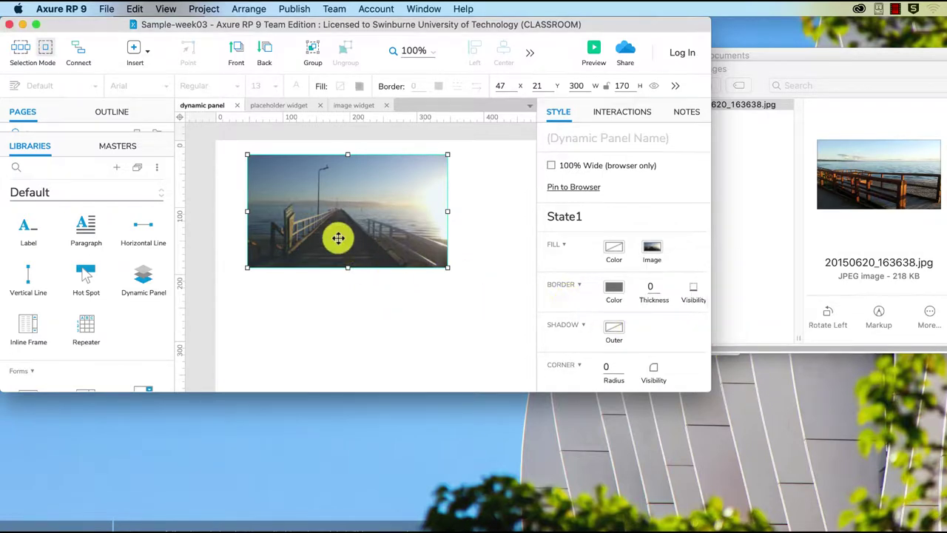
left_click_drag(347, 267, 344, 346)
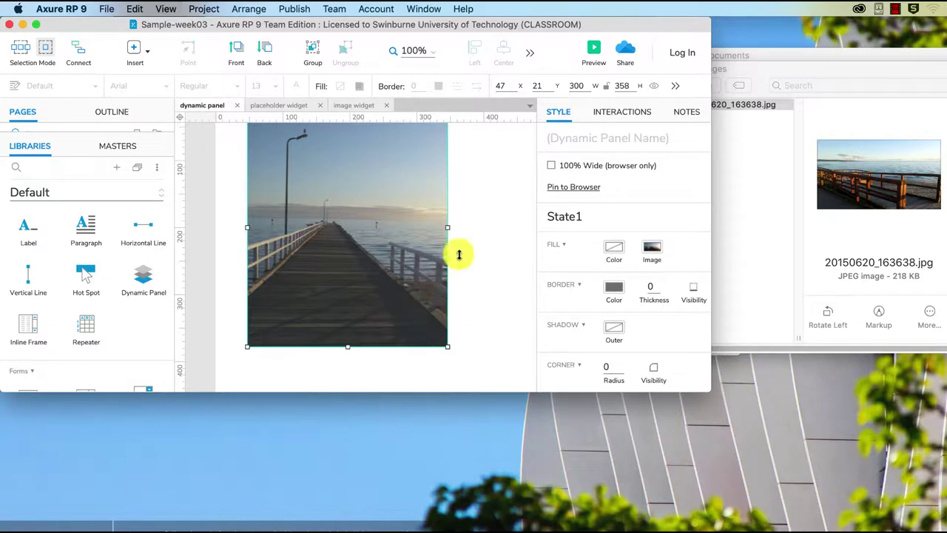
left_click(489, 204)
left_click(423, 217)
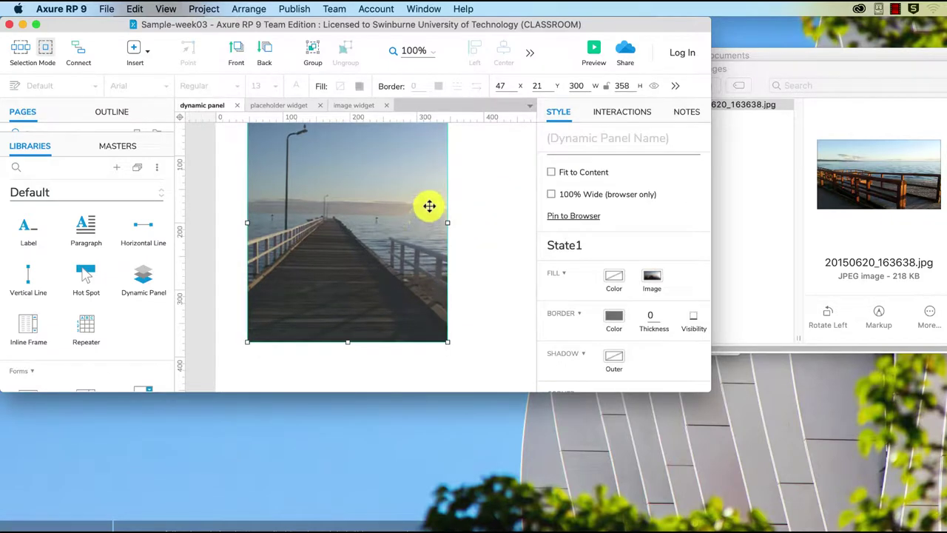
scroll(423, 217, "up", 2)
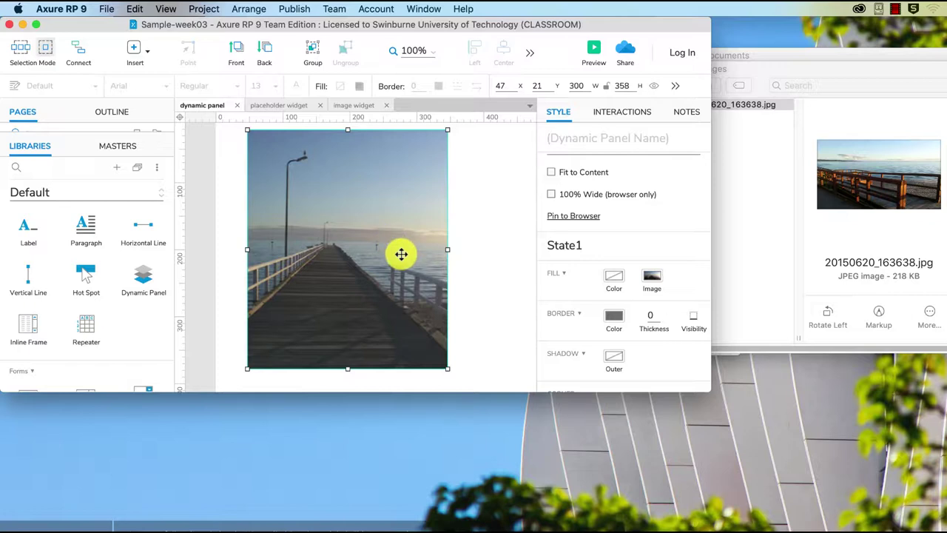
Step: Preview the page in Safari and resize the window to test the layout
left_click(594, 51)
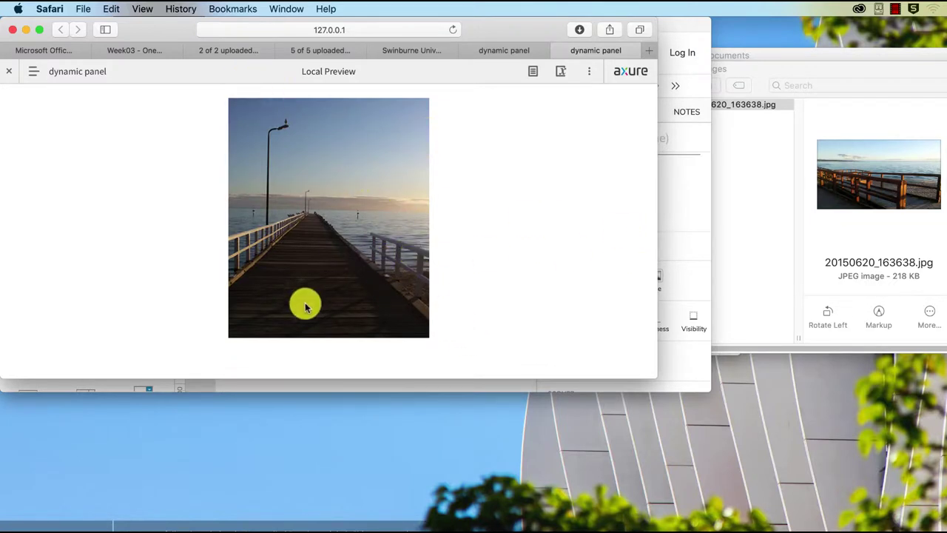
left_click_drag(659, 239, 702, 266)
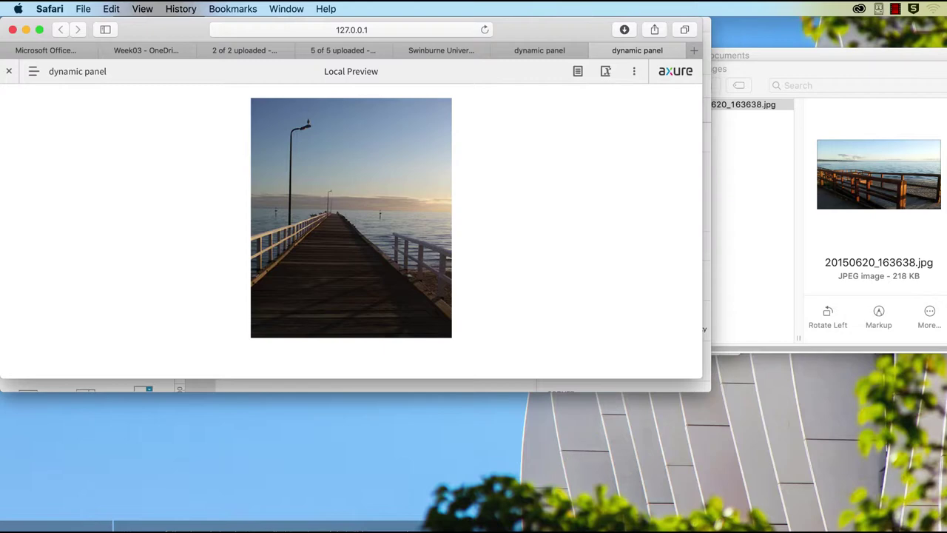
left_click(495, 385)
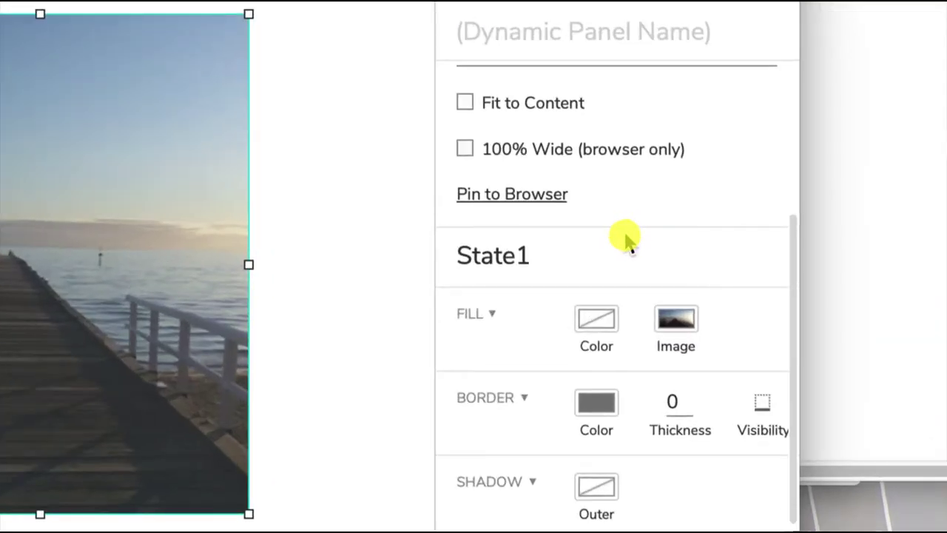
Step: Turn on '100% Wide (browser only)' for the pier photo panel
left_click(465, 148)
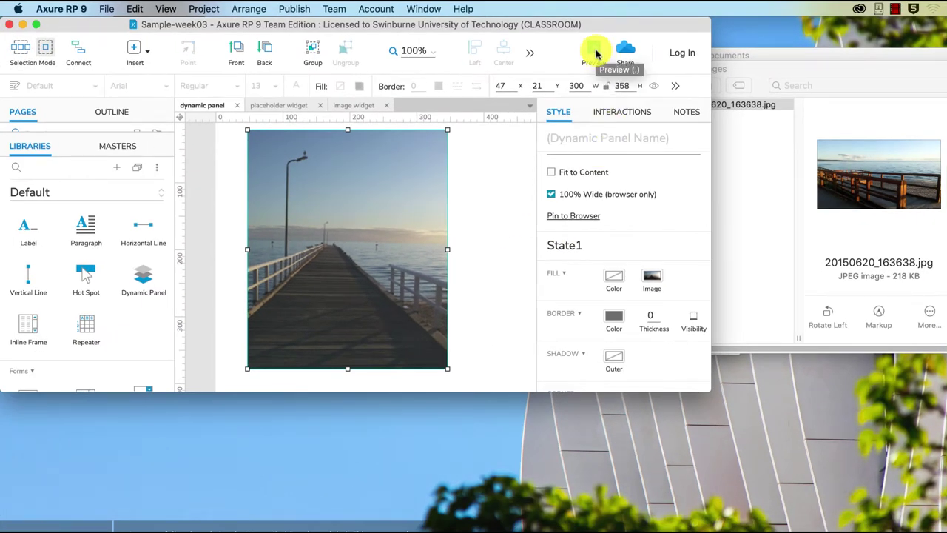
Step: Preview in Safari and widen the window to confirm the pier photo spans the full width
left_click(594, 52)
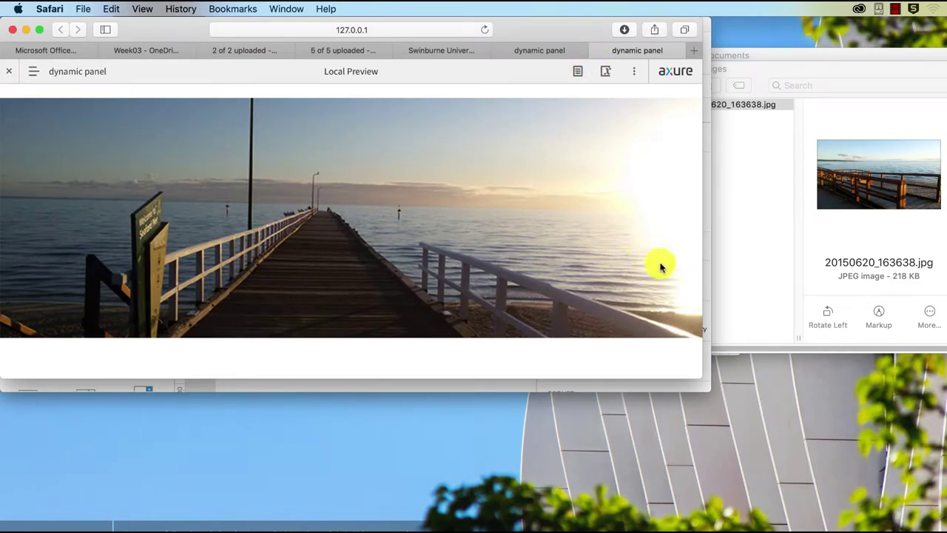
left_click_drag(702, 269, 833, 289)
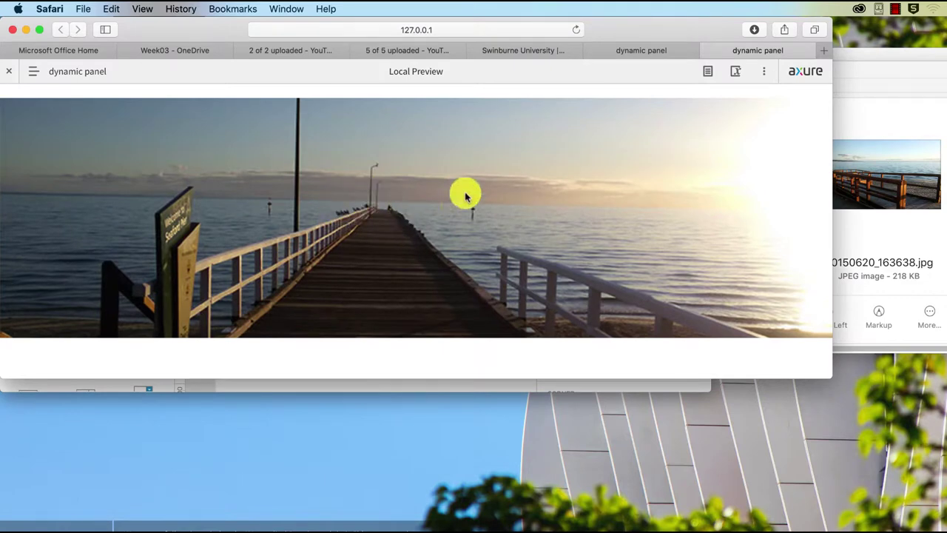
left_click_drag(834, 222, 937, 229)
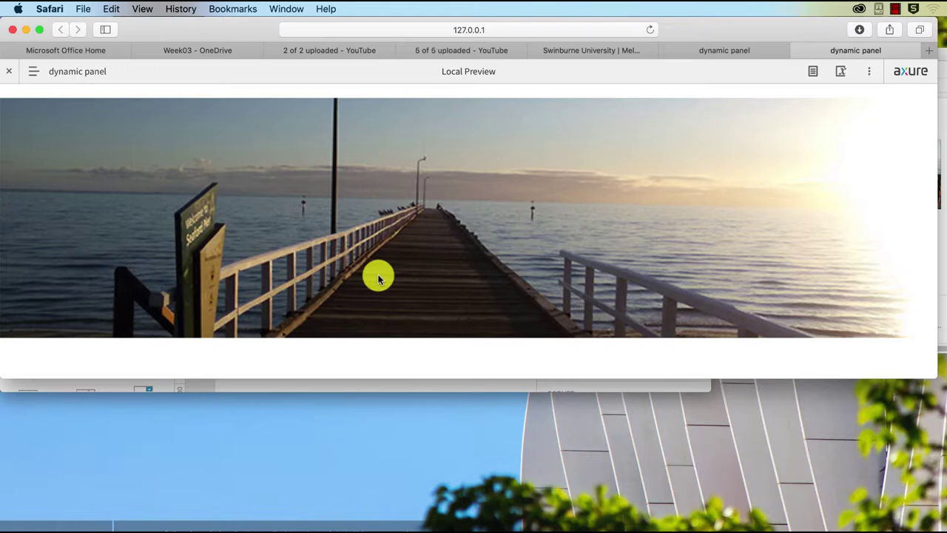
left_click(655, 527)
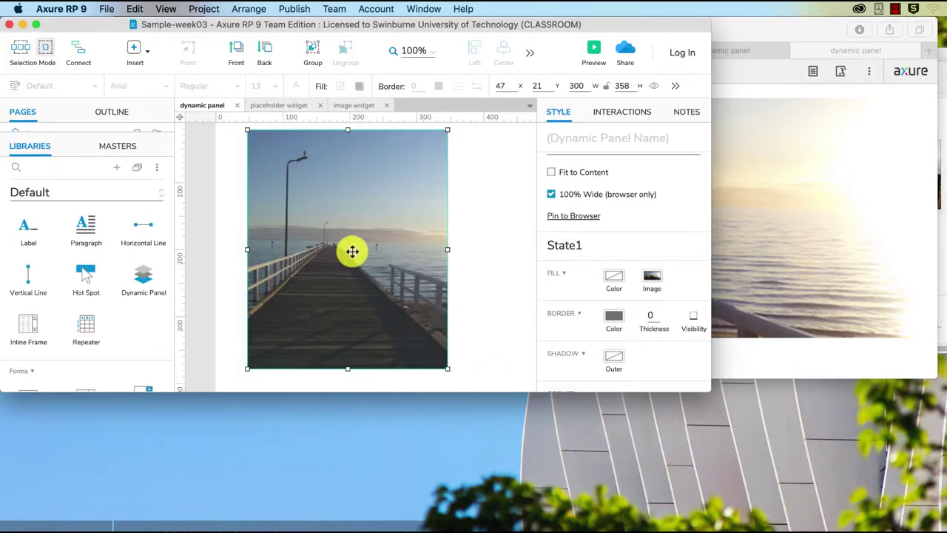
Step: Place a 300×170 dynamic panel at 47, 379 below the photo and fill it light green #CAF982
scroll(427, 259, "down", 3)
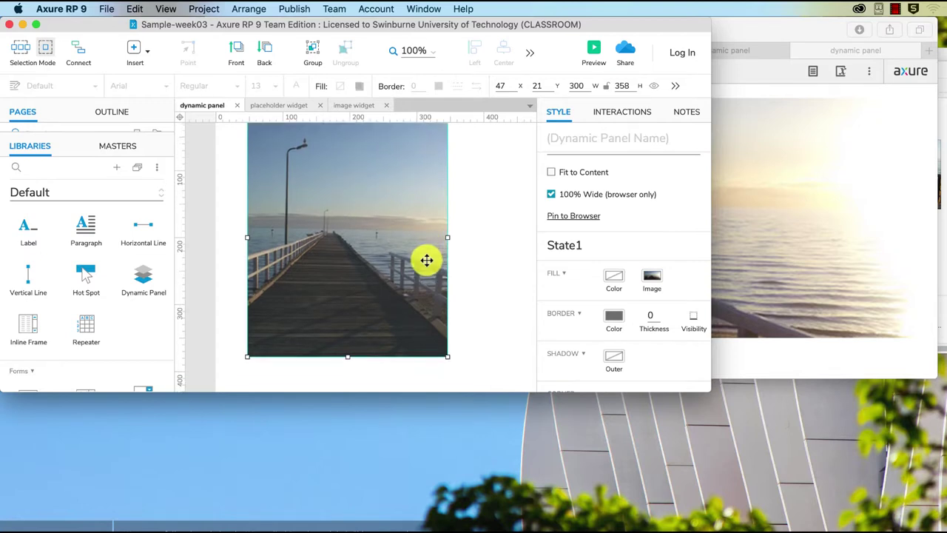
scroll(427, 260, "down", 2)
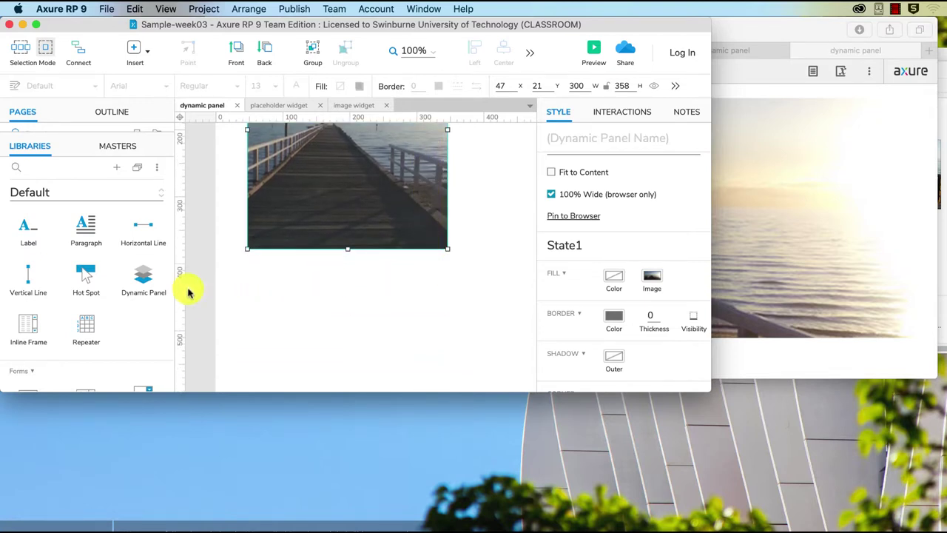
left_click_drag(140, 277, 247, 252)
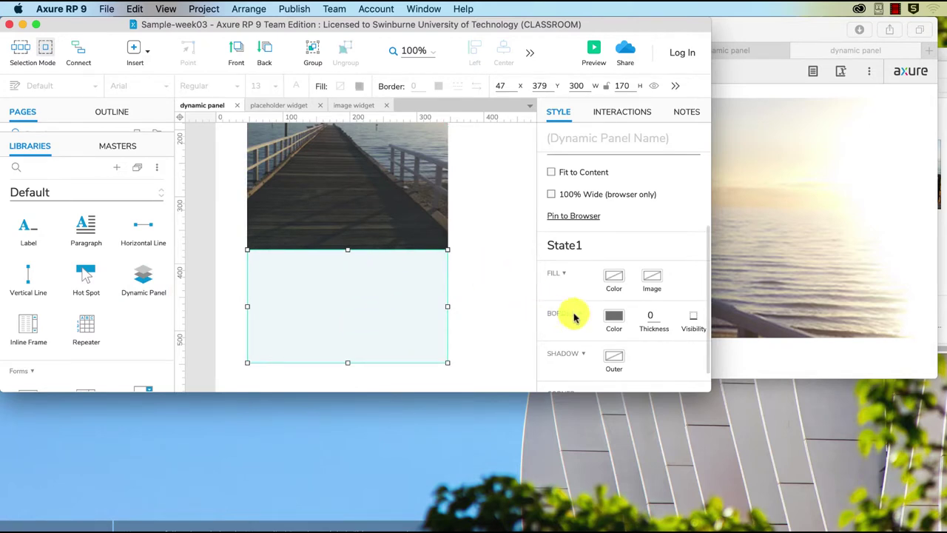
left_click(619, 279)
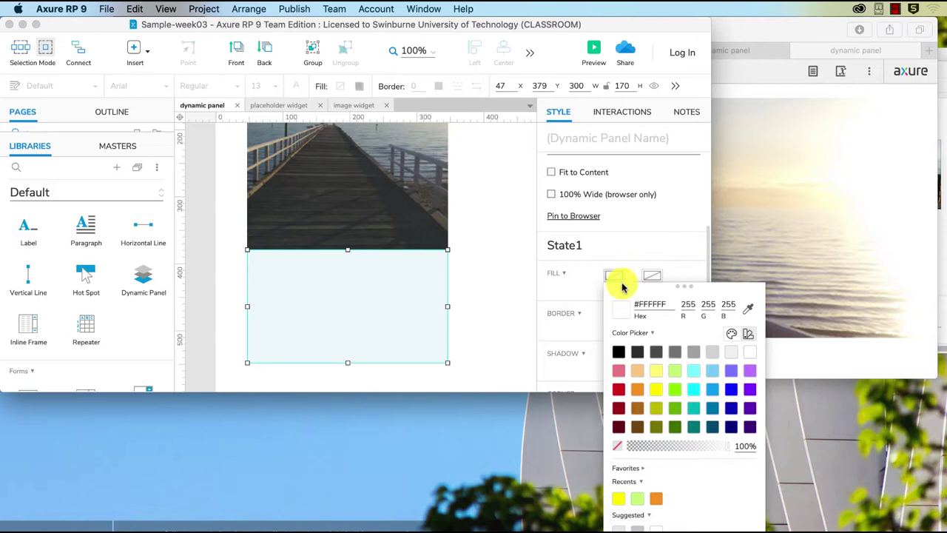
left_click(677, 371)
Step: Add a Heading 2 reading 'This is a heading!' onto the green panel
left_click(496, 287)
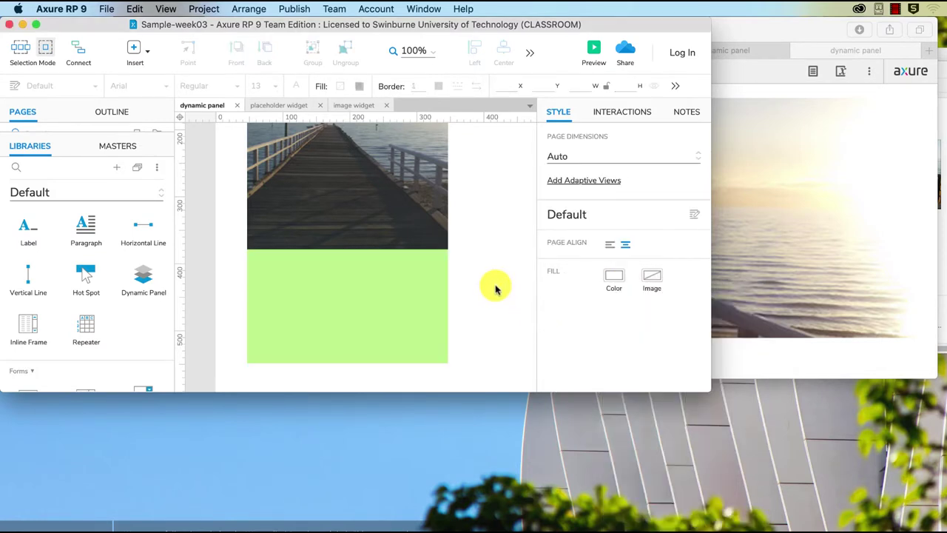
scroll(164, 270, "up", 4)
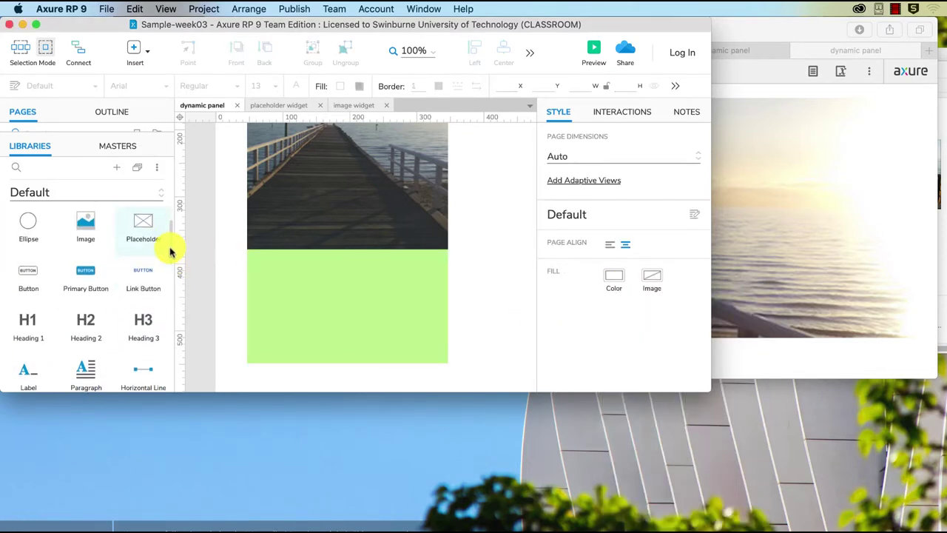
left_click_drag(84, 292, 303, 284)
double_click(338, 296)
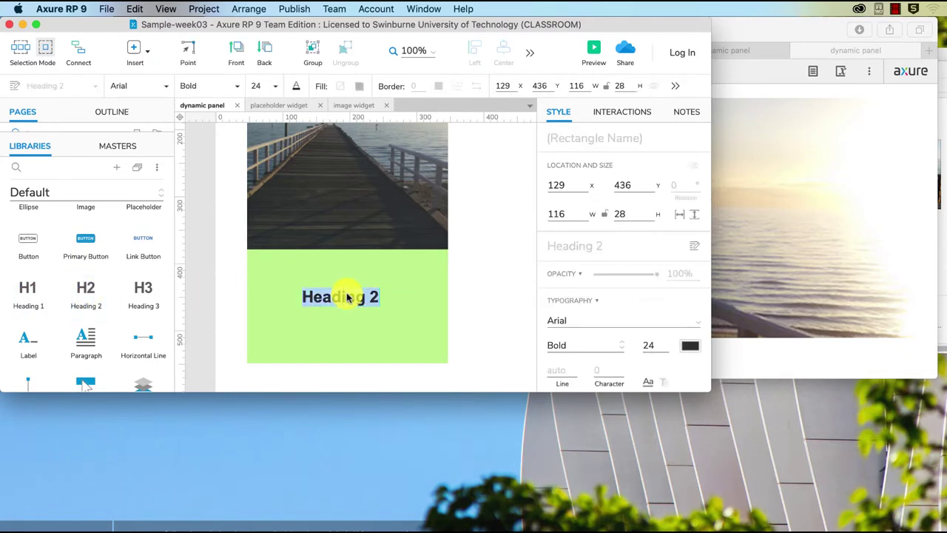
type("This is")
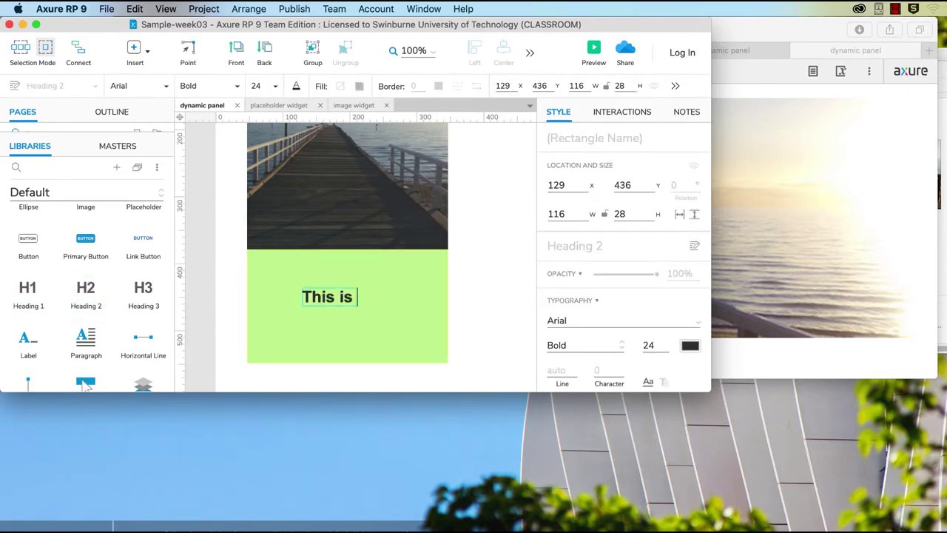
type(" a heading!")
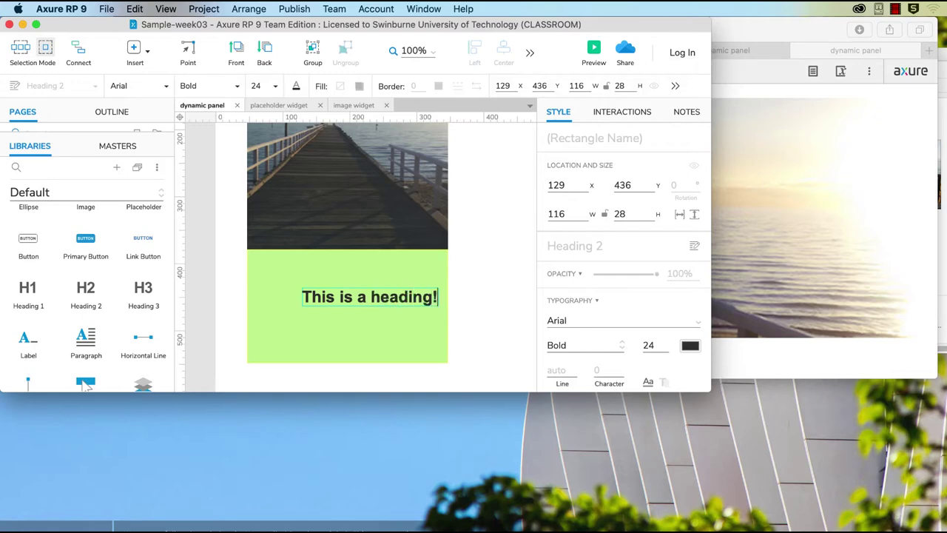
left_click(480, 303)
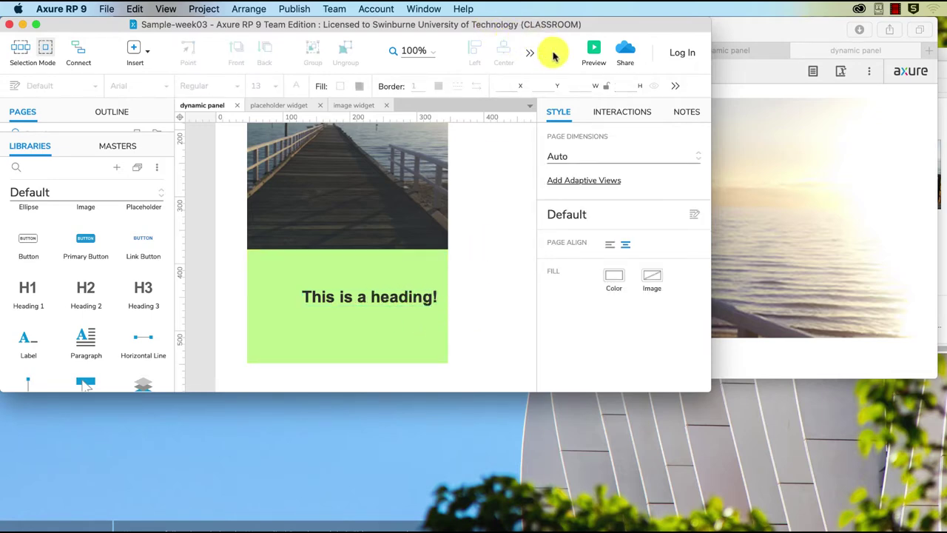
Step: Check the heading in the browser preview
left_click(592, 49)
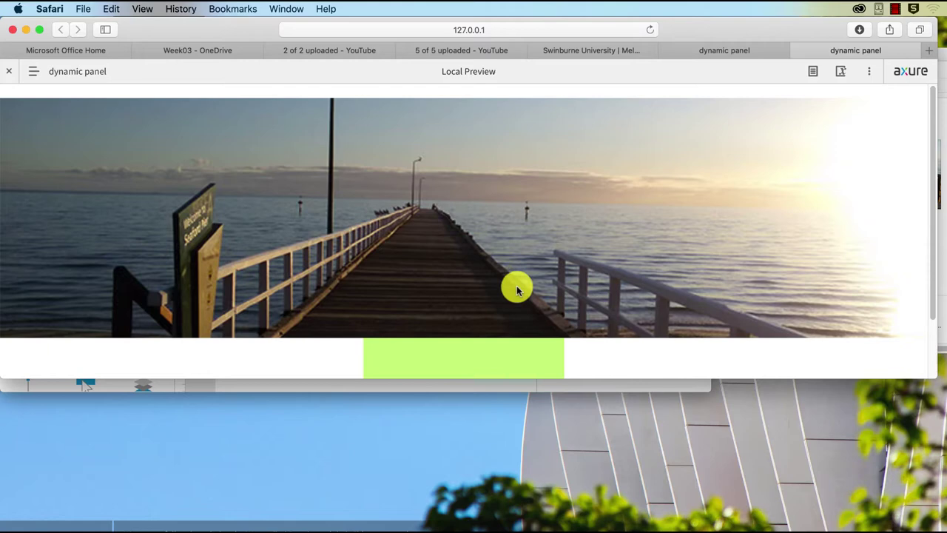
scroll(518, 290, "down", 2)
scroll(523, 290, "up", 1)
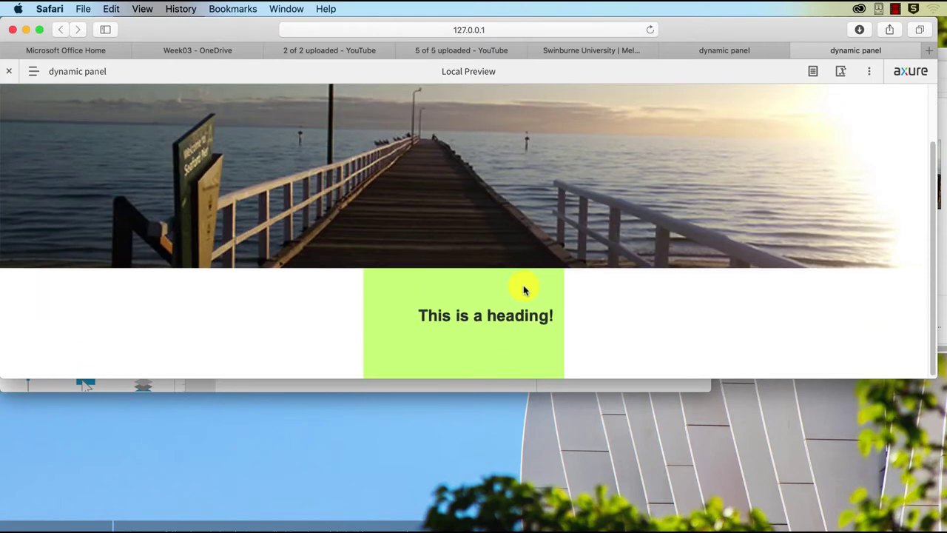
key("super+Tab")
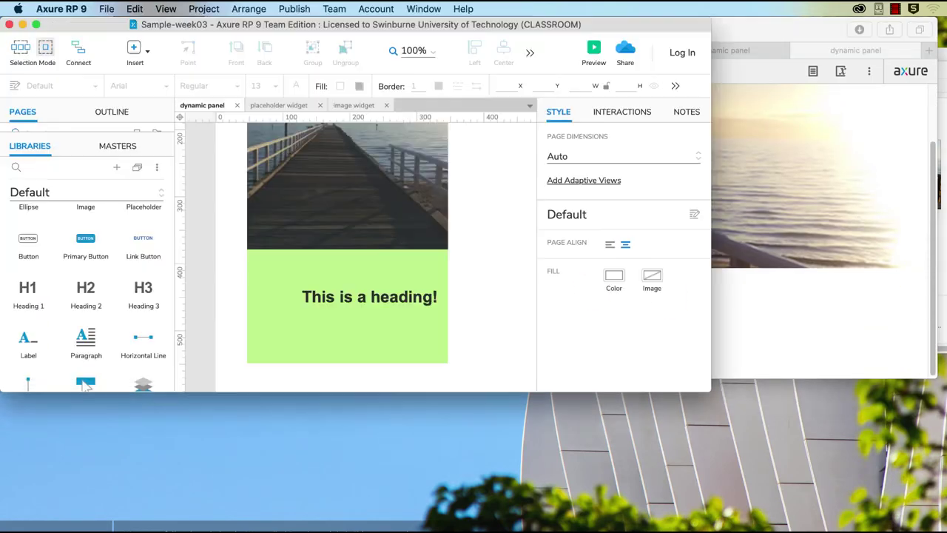
Step: Set the green panel to 100% Wide (browser only) and preview the result
left_click(271, 316)
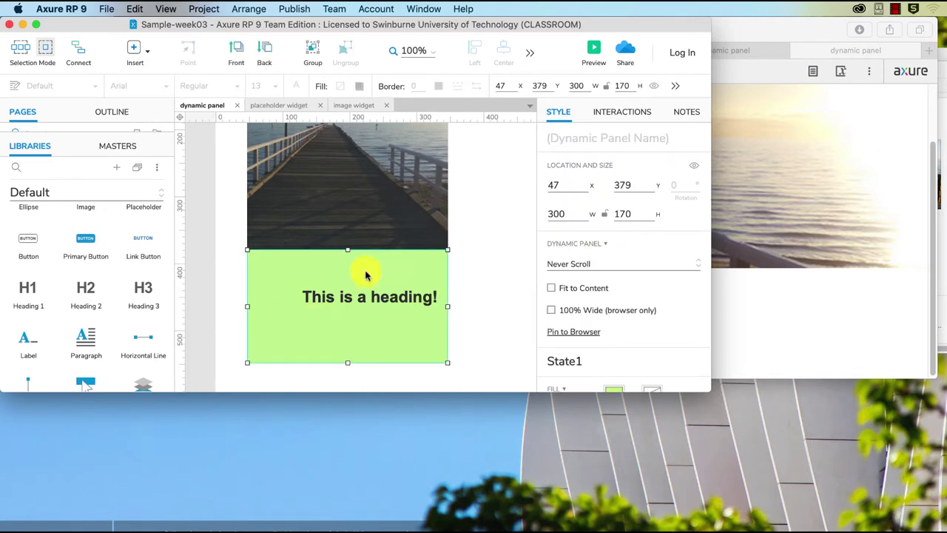
left_click(551, 313)
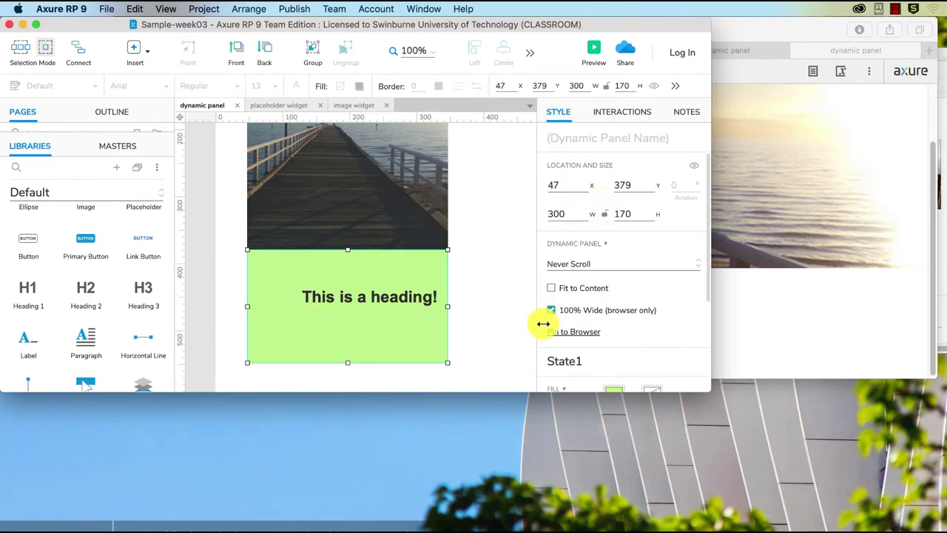
left_click(594, 49)
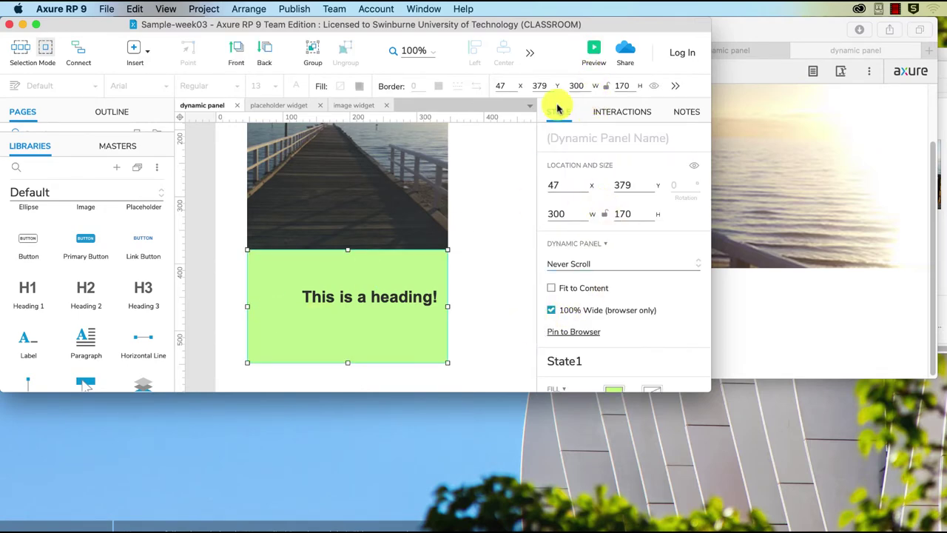
scroll(470, 278, "down", 3)
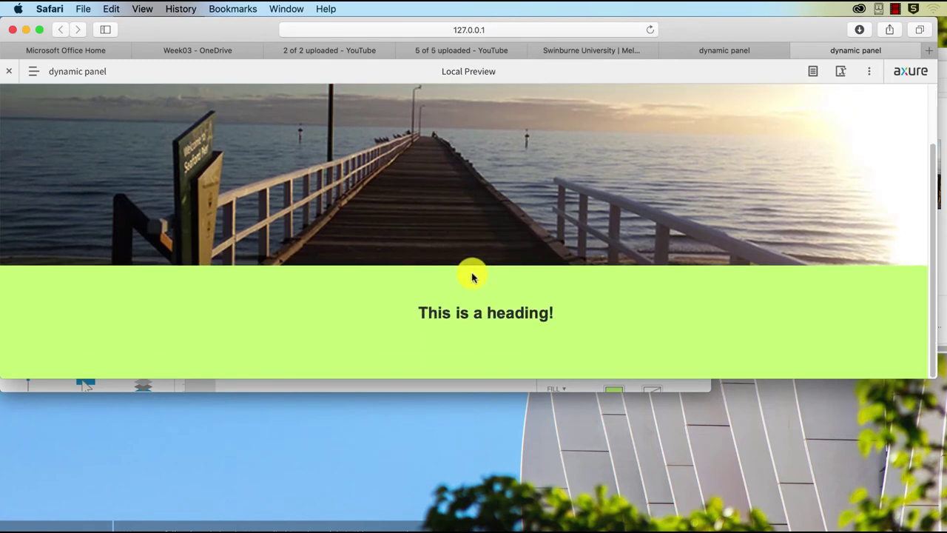
scroll(471, 274, "up", 3)
scroll(471, 272, "down", 3)
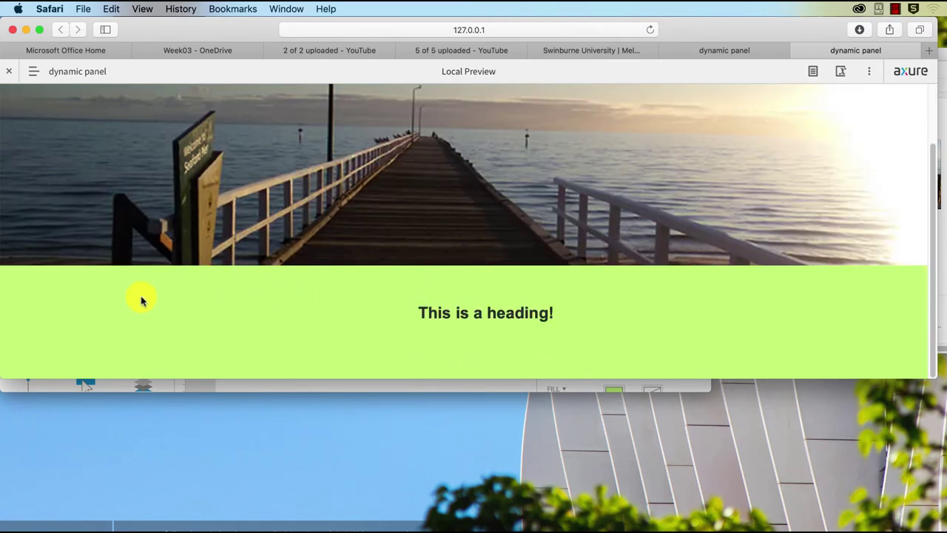